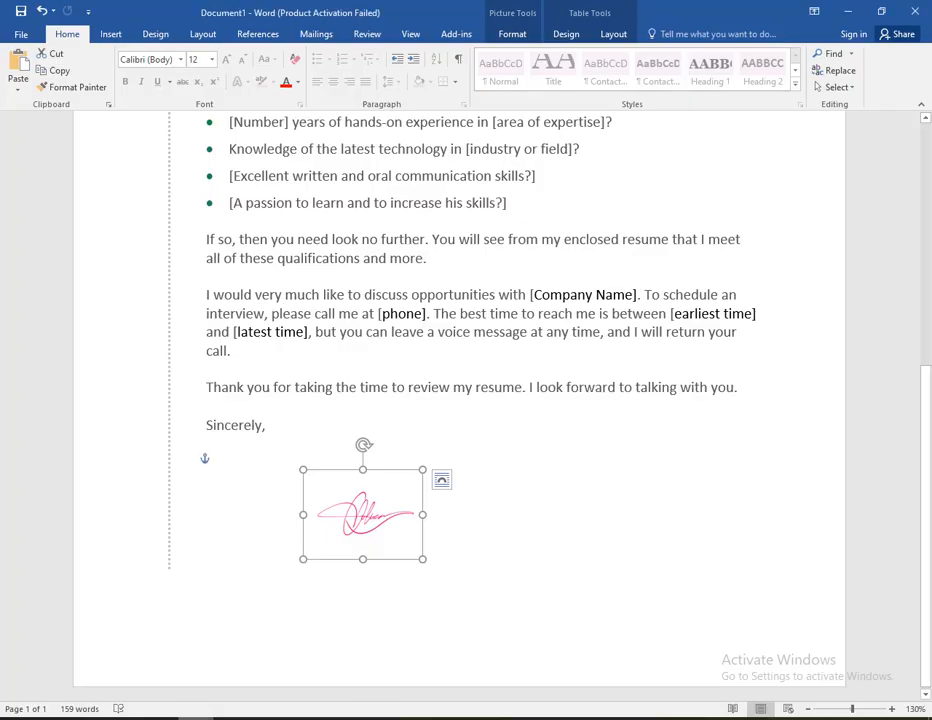
Move the signature picture closer beneath "Sincerely,", enlarge it proportionally, and deselect it.
mouse_move(357, 517)
left_mouse_down()
mouse_move(438, 511)
mouse_move(302, 520)
left_mouse_up()
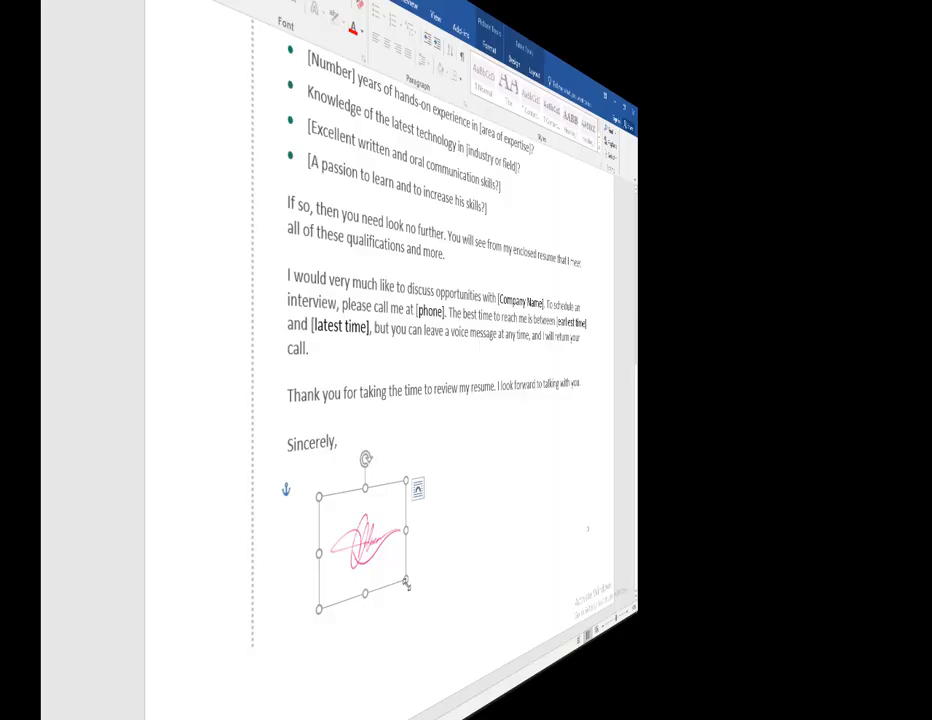
mouse_move(406, 582)
left_mouse_down()
mouse_move(445, 597)
mouse_move(447, 619)
left_mouse_up()
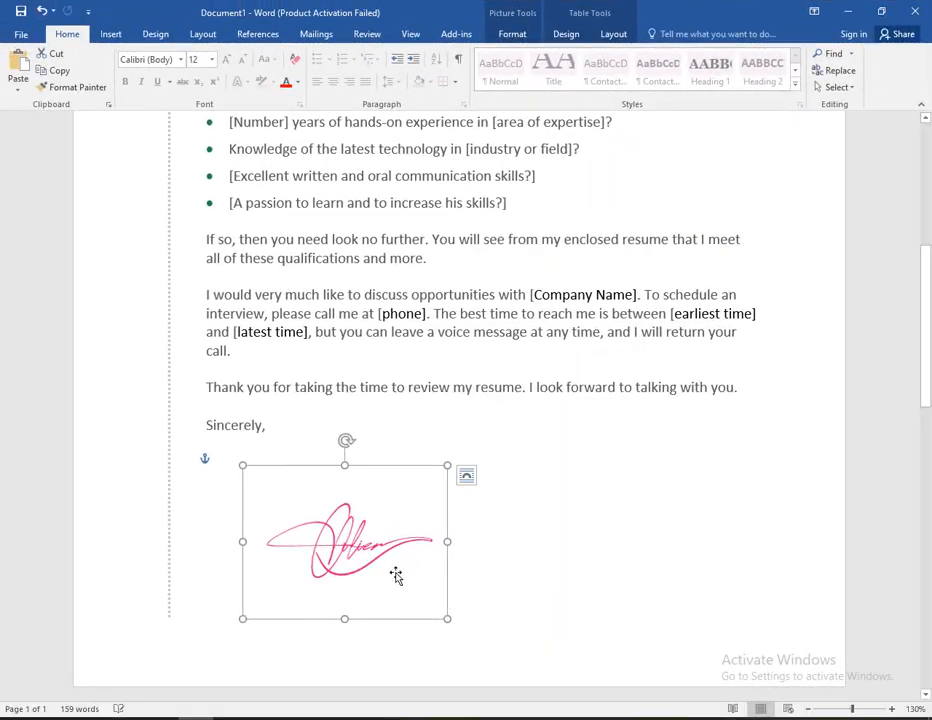
left_click(570, 505)
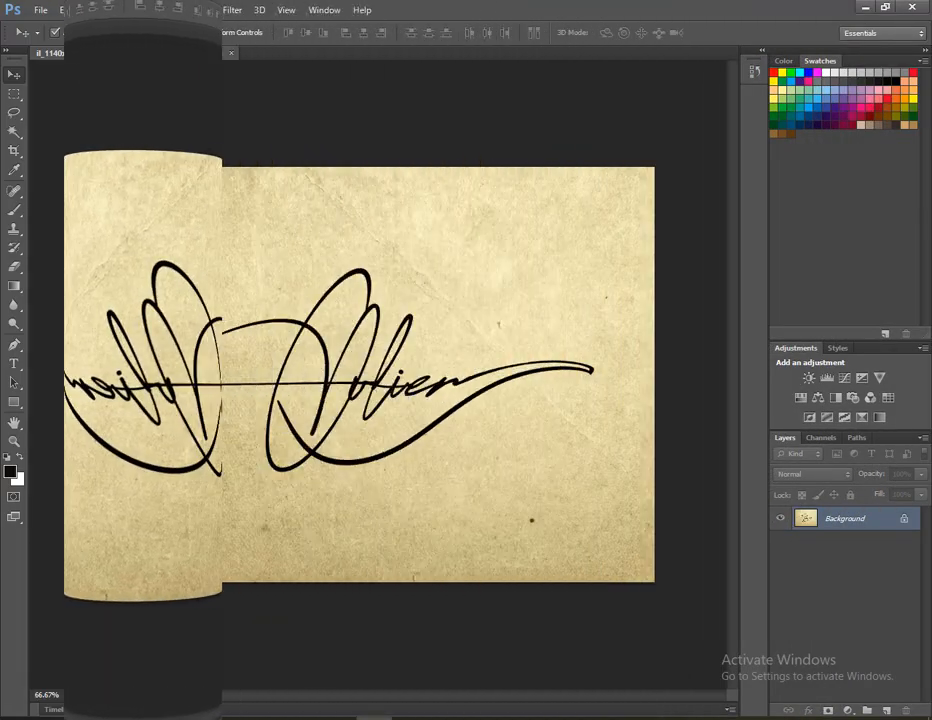
left_click(98, 10)
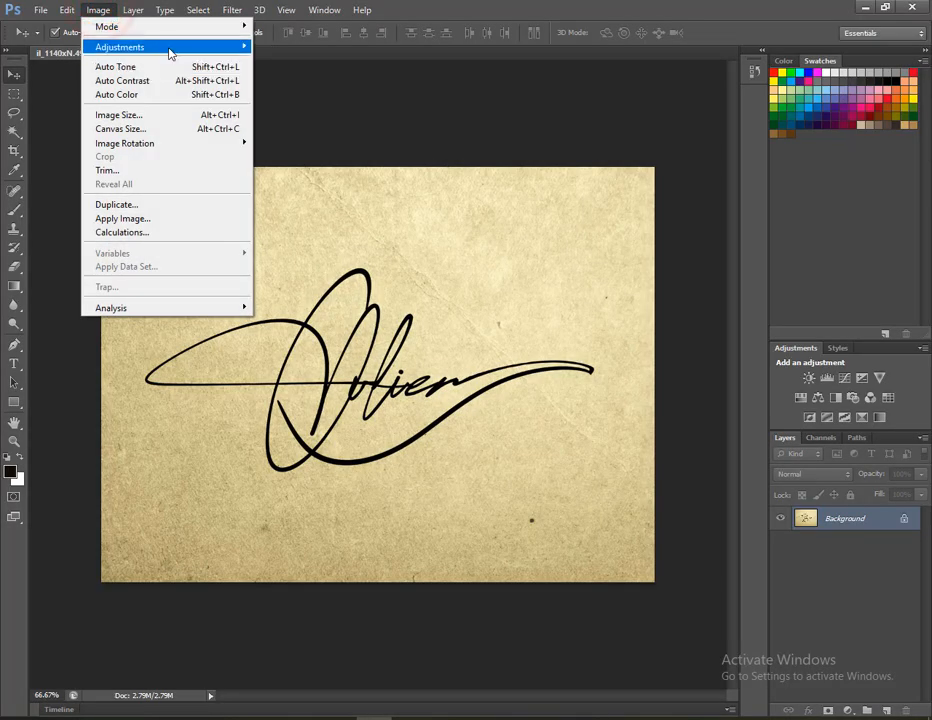
mouse_move(170, 50)
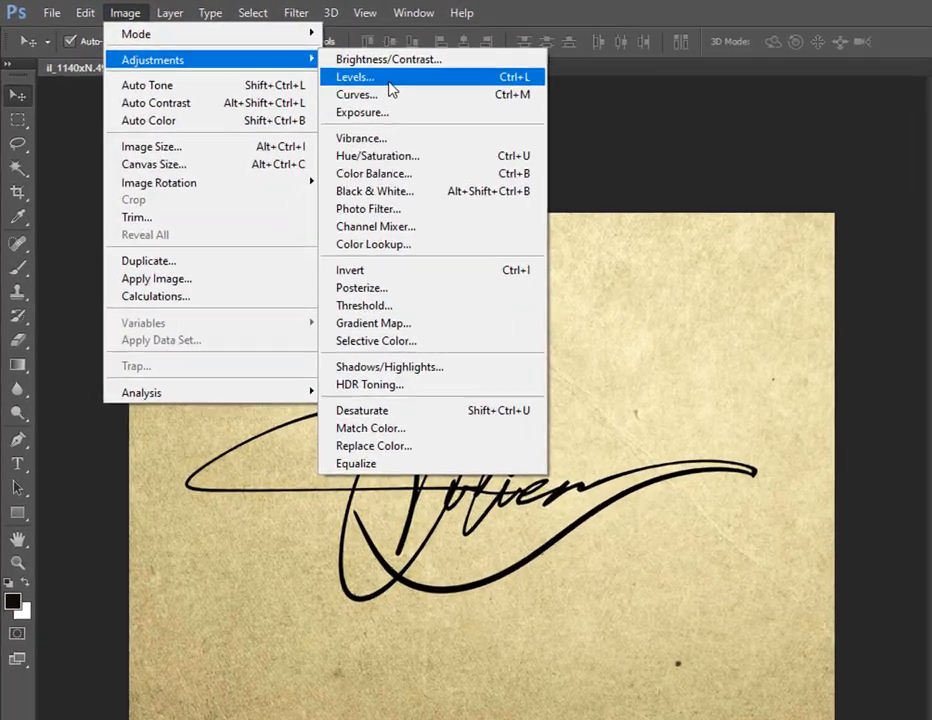
left_click(274, 60)
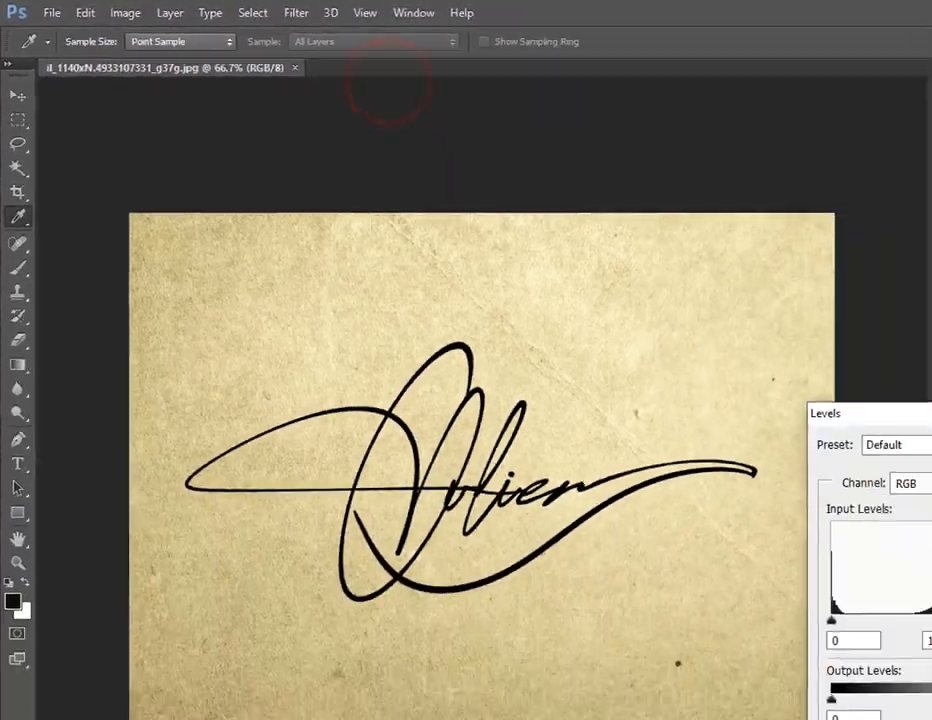
left_click_drag(786, 331, 633, 339)
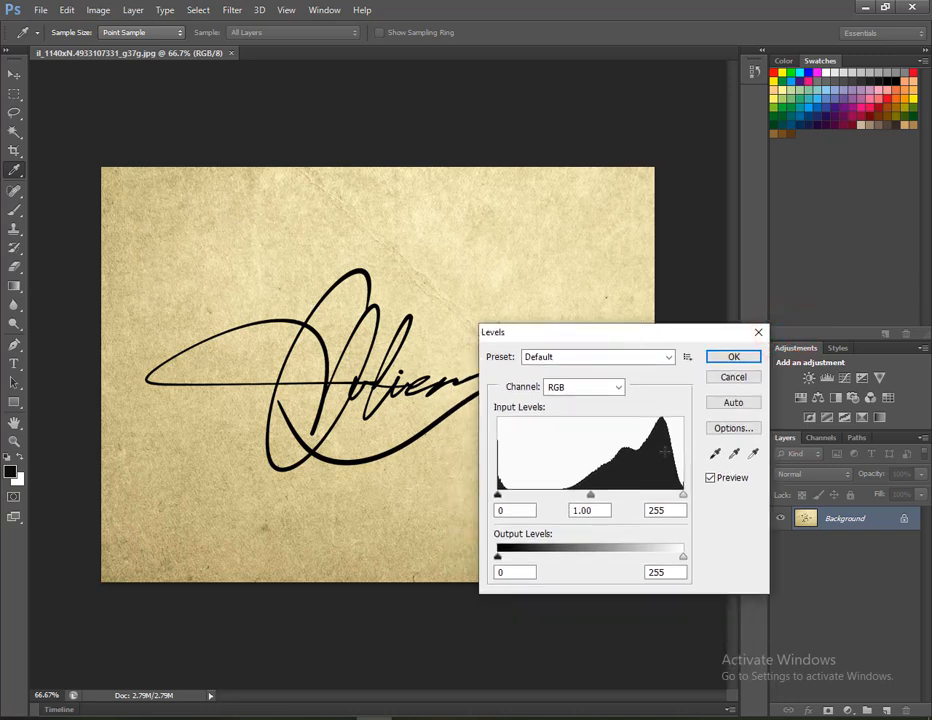
left_click(745, 377)
key("v")
Apply a Levels adjustment with the white input level lowered to about 101 to bleach the paper texture behind the signature.
key("ctrl+l")
left_click_drag(684, 497, 628, 500)
left_click_drag(604, 334, 722, 296)
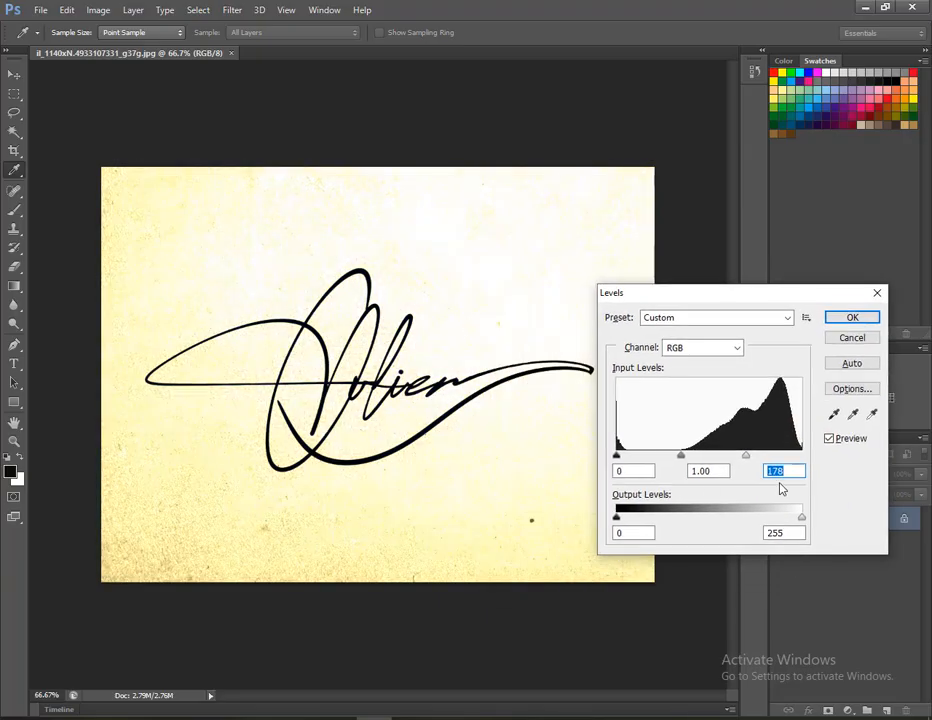
left_click_drag(746, 459, 698, 459)
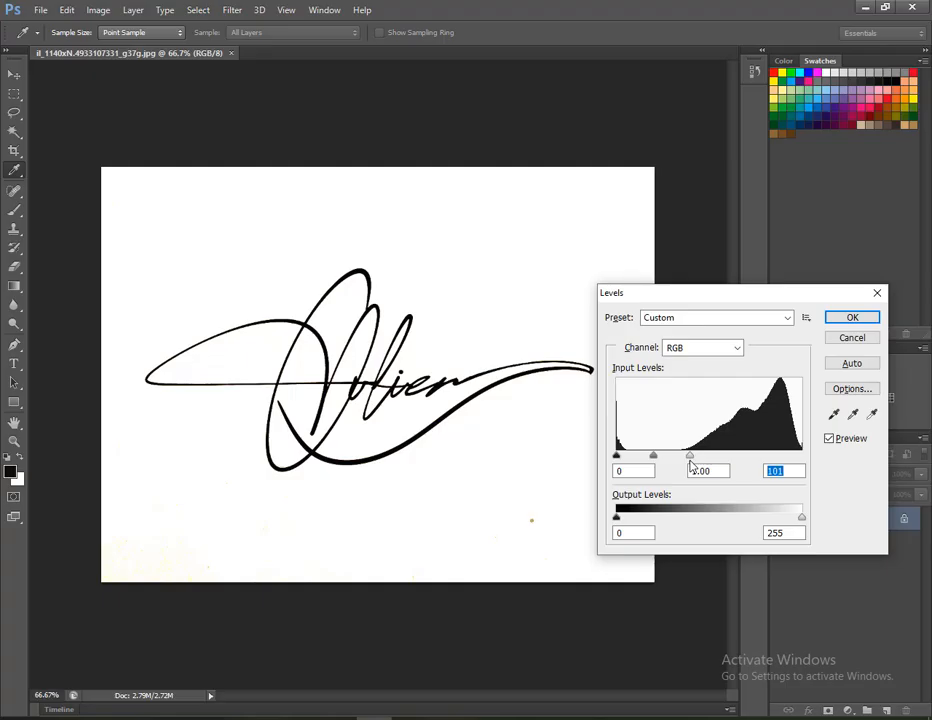
left_click(855, 317)
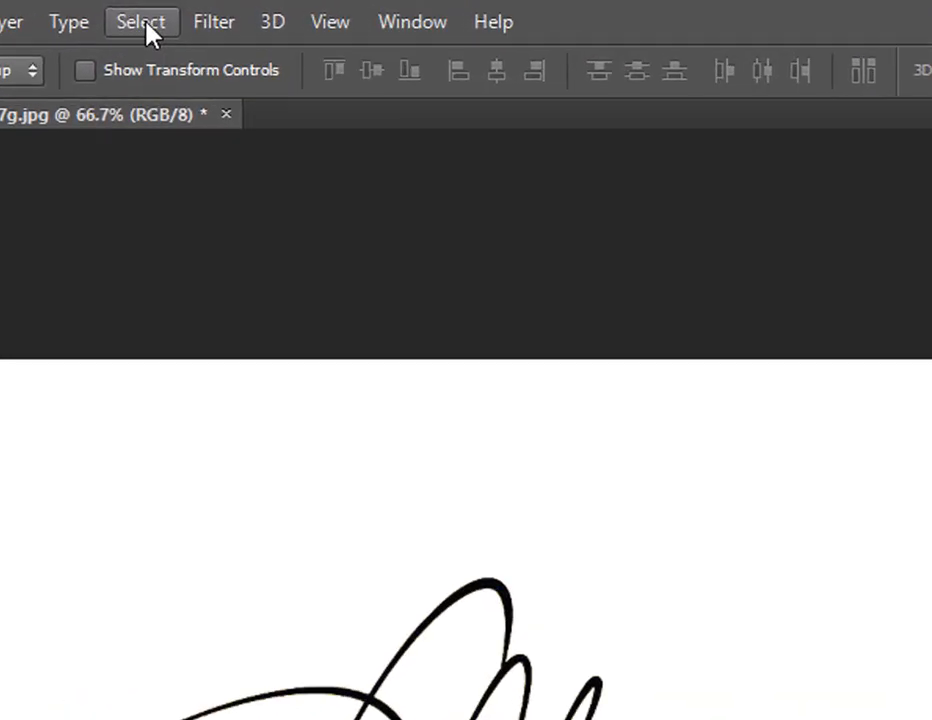
Select the black signature strokes by Color Range with Sampled Colors, fuzziness 200, and a Grayscale selection preview.
left_click(199, 11)
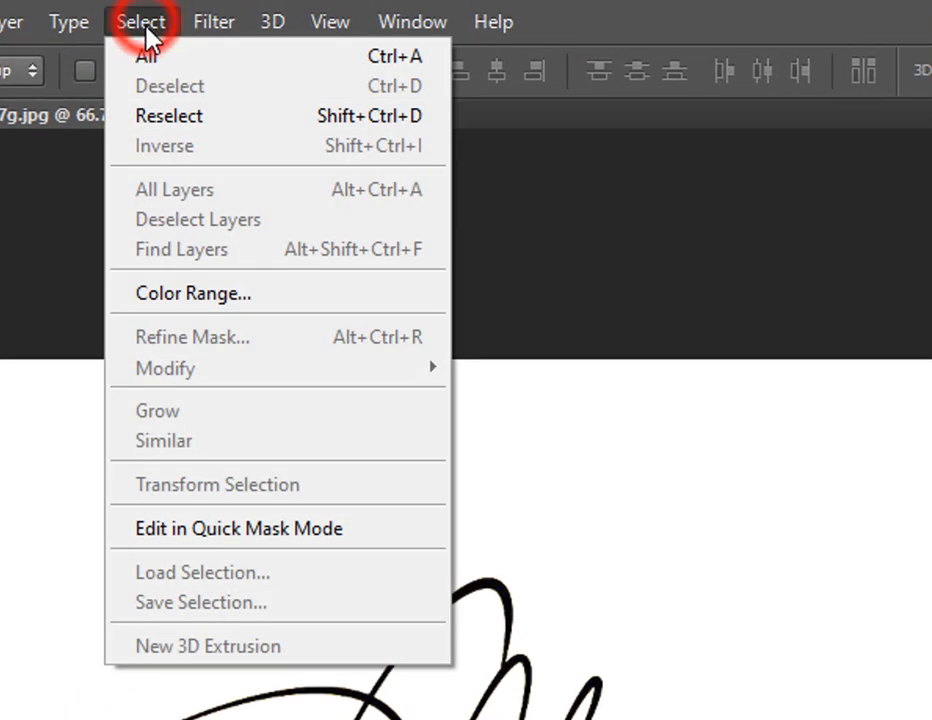
left_click(326, 300)
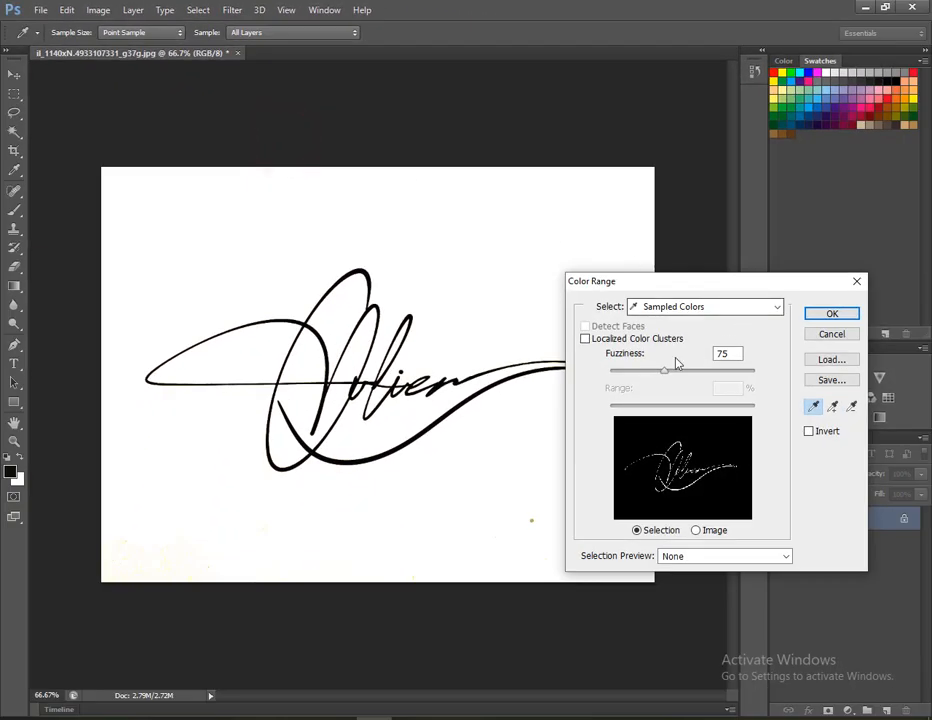
left_click(585, 339)
left_click(585, 339)
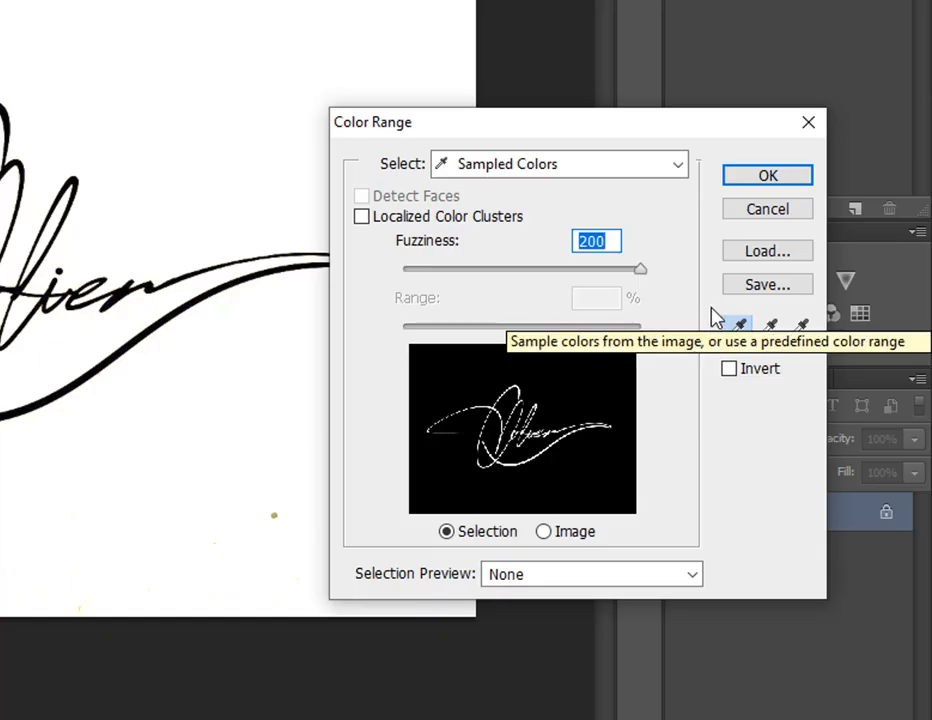
left_click(551, 585)
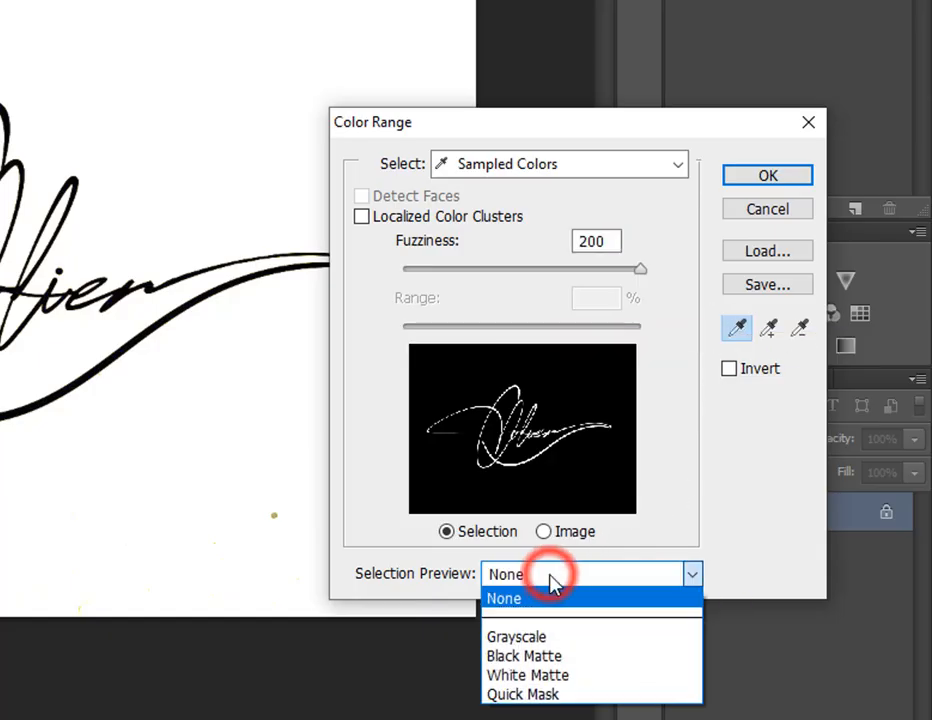
left_click(540, 644)
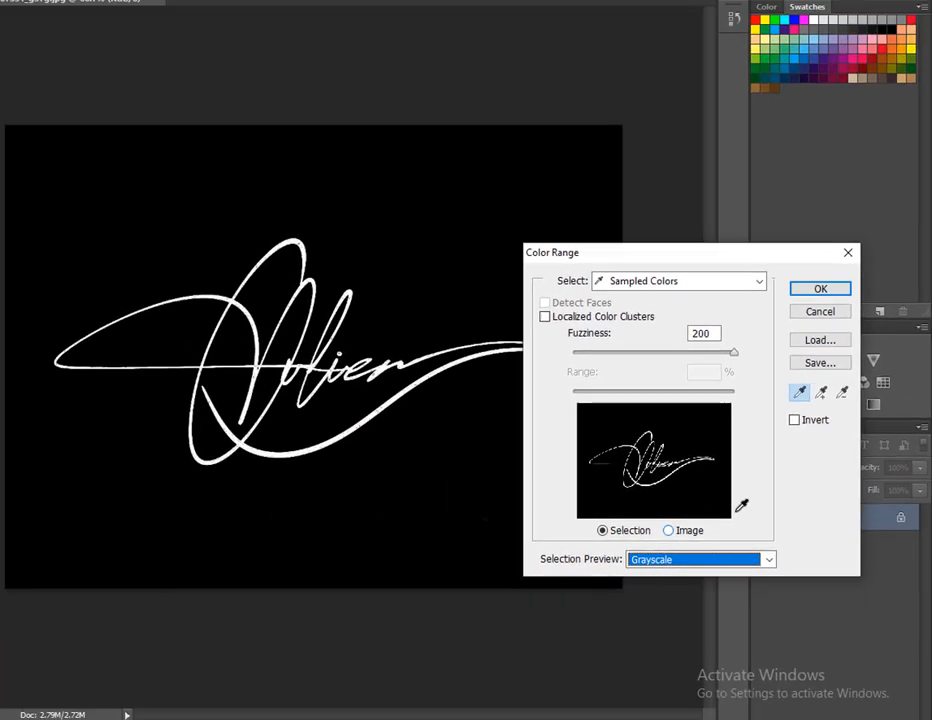
left_click(820, 288)
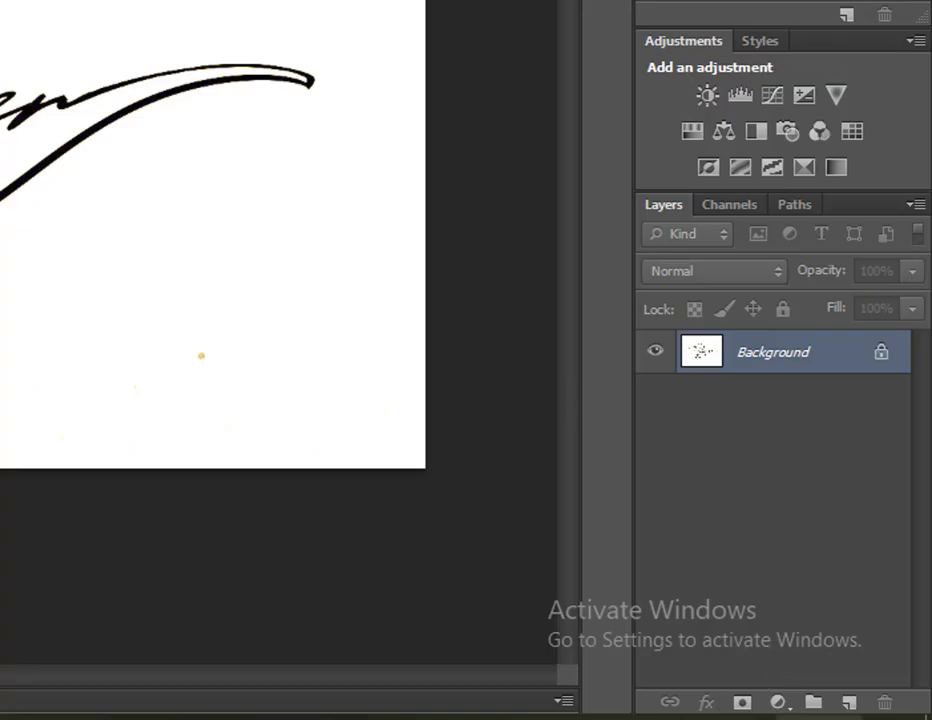
Add a Solid Color fill layer in bright pinkish red over the selected signature strokes.
left_click(778, 701)
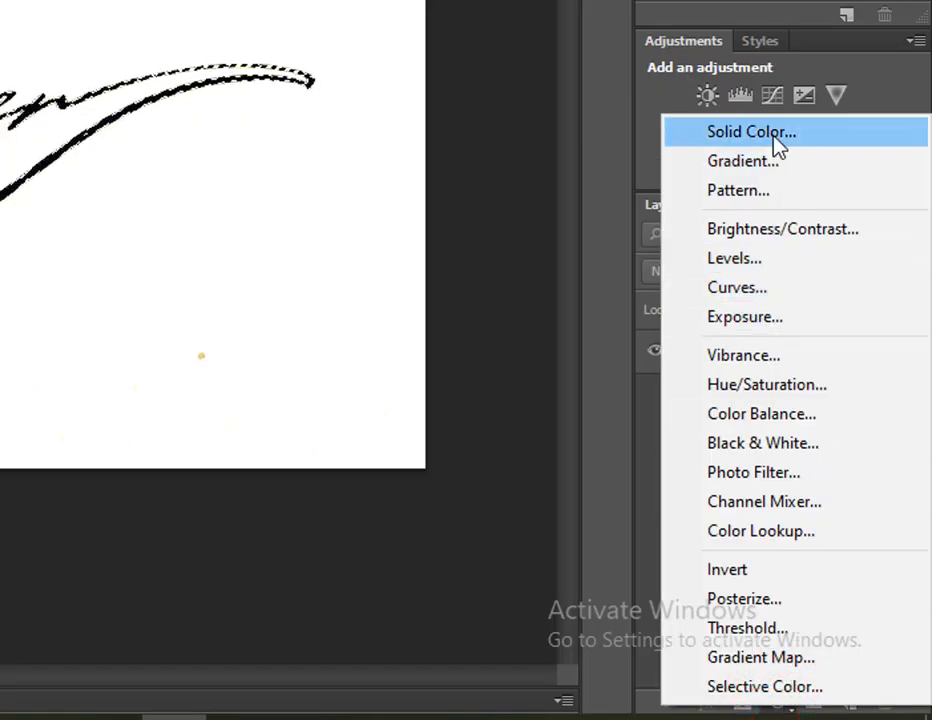
left_click(778, 145)
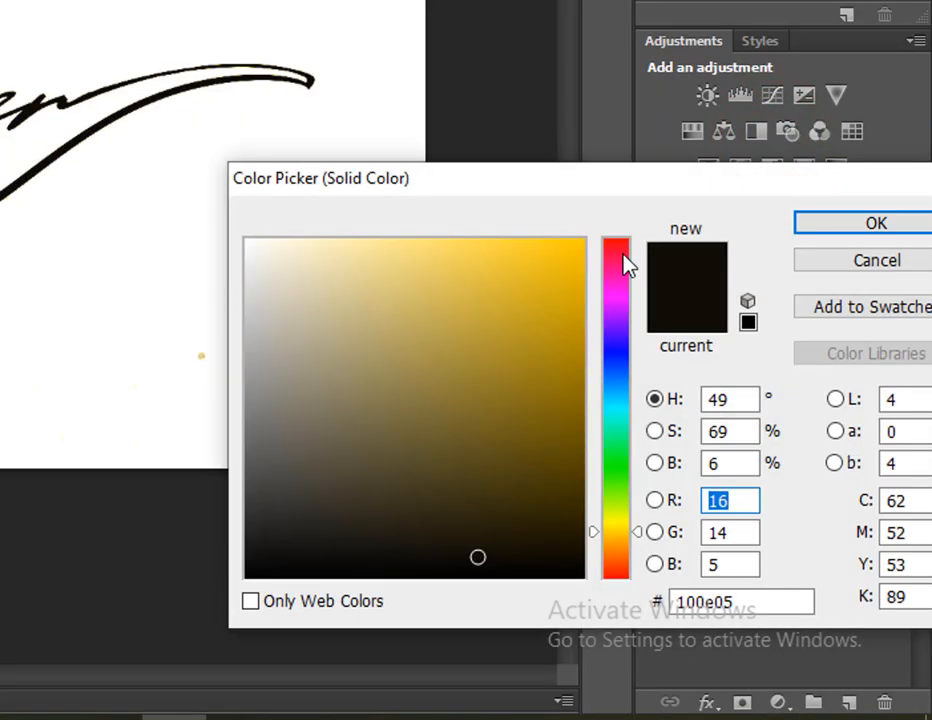
left_click(618, 253)
left_click(555, 255)
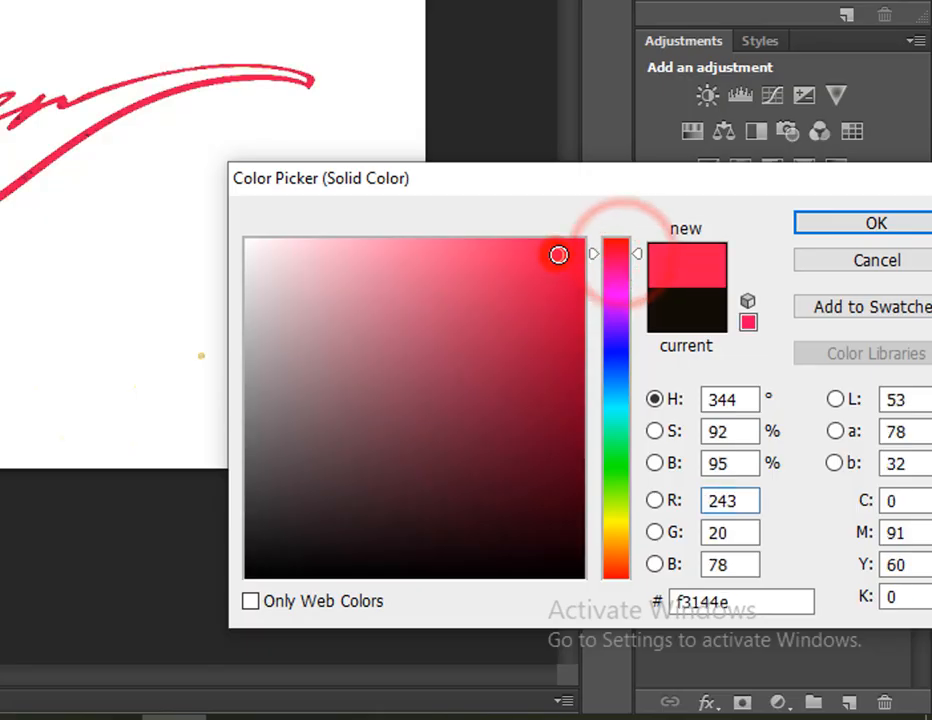
left_click(877, 225)
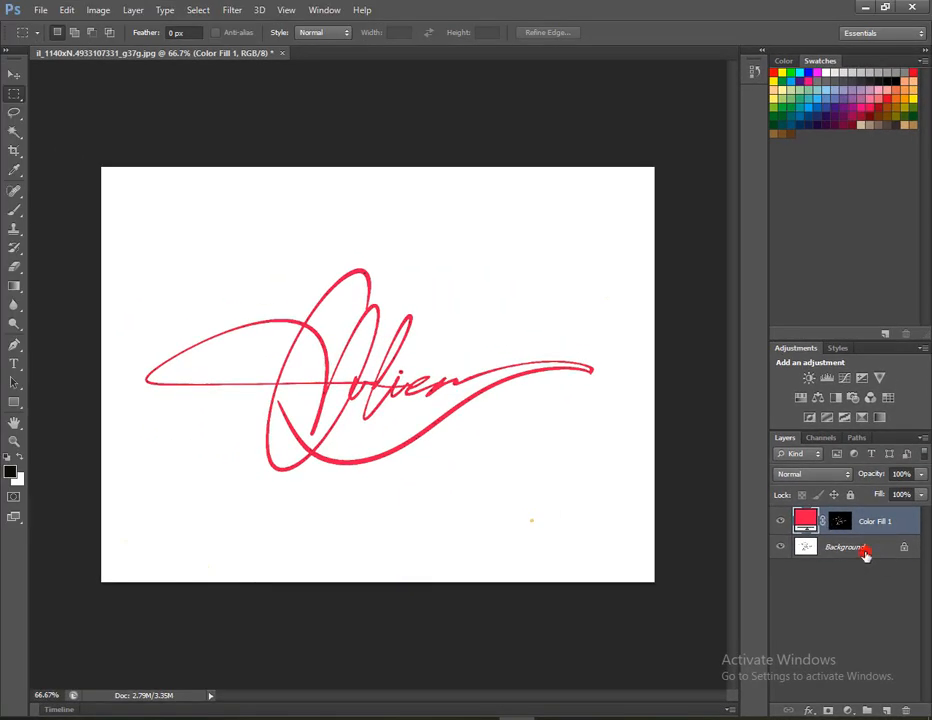
Delete the Background layer to leave the signature on transparency.
left_click(865, 553)
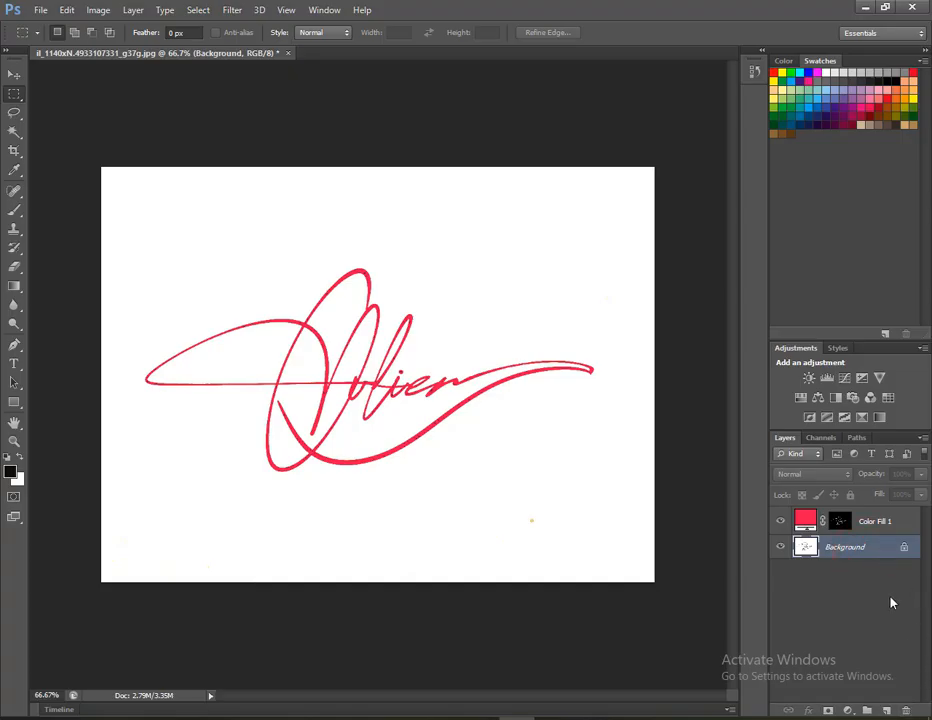
left_click_drag(883, 561, 906, 711)
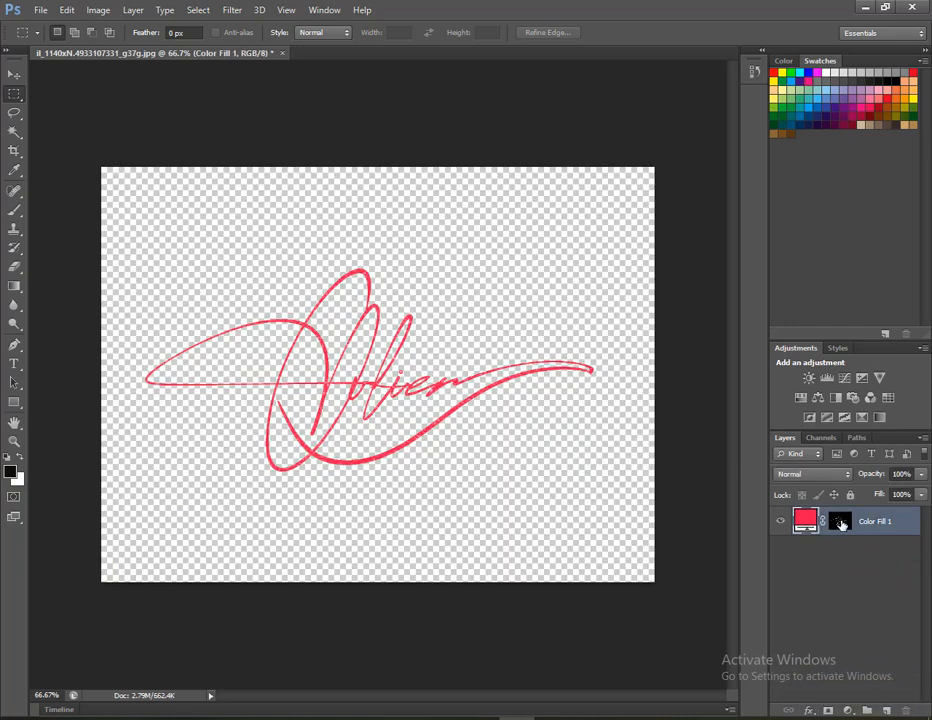
Select the Color Fill 1 layer mask and use the Move tool to shift the signature slightly up and left on the canvas.
left_click(840, 522)
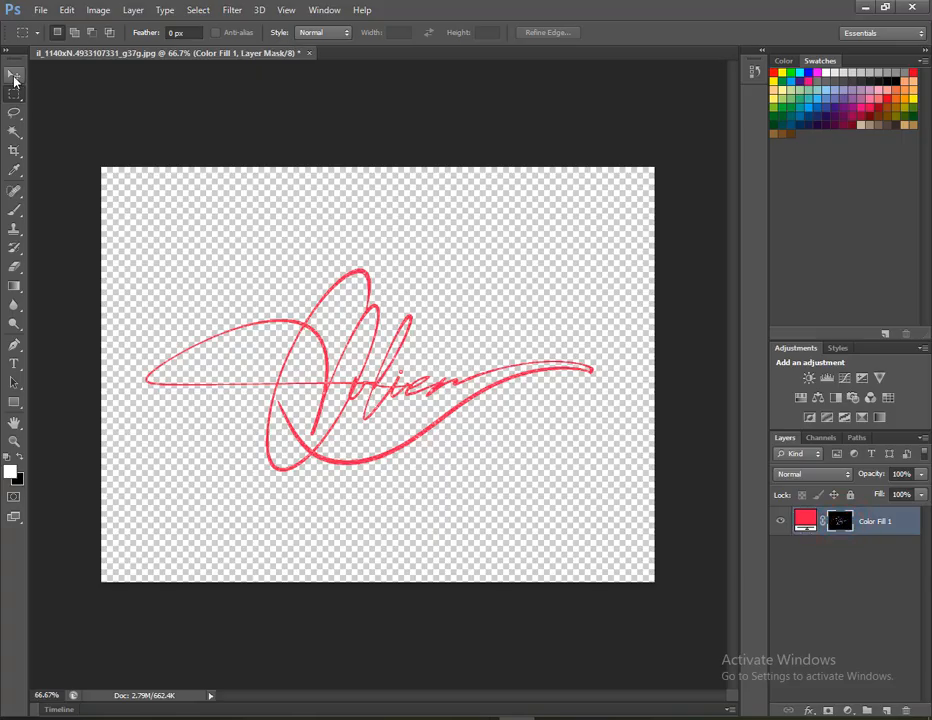
left_click(14, 78)
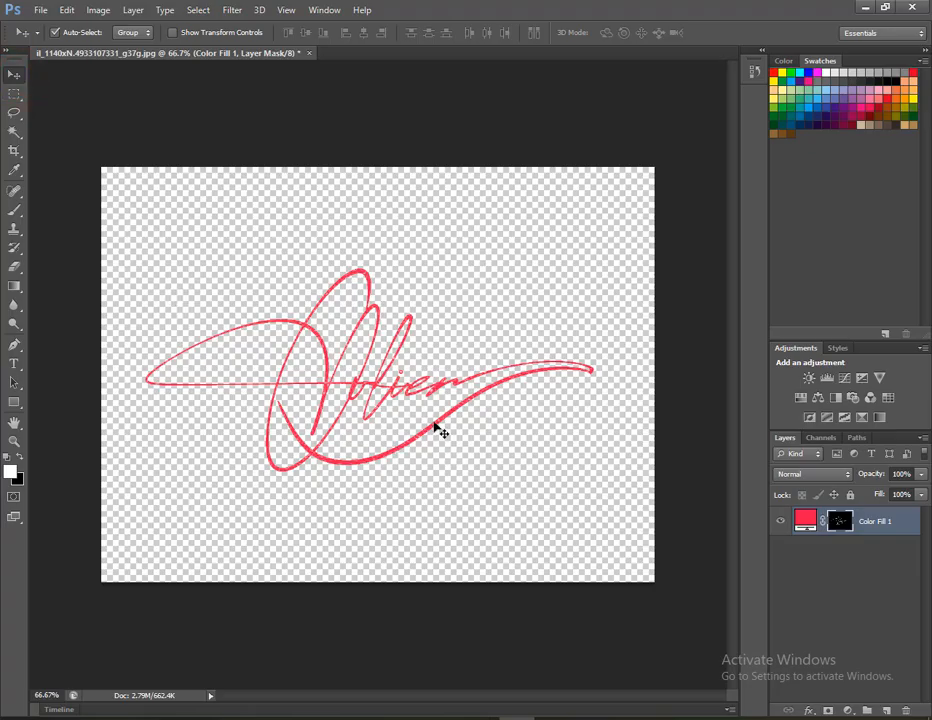
mouse_move(441, 440)
left_mouse_down()
mouse_move(462, 456)
mouse_move(410, 414)
mouse_move(455, 395)
mouse_move(461, 411)
left_mouse_up()
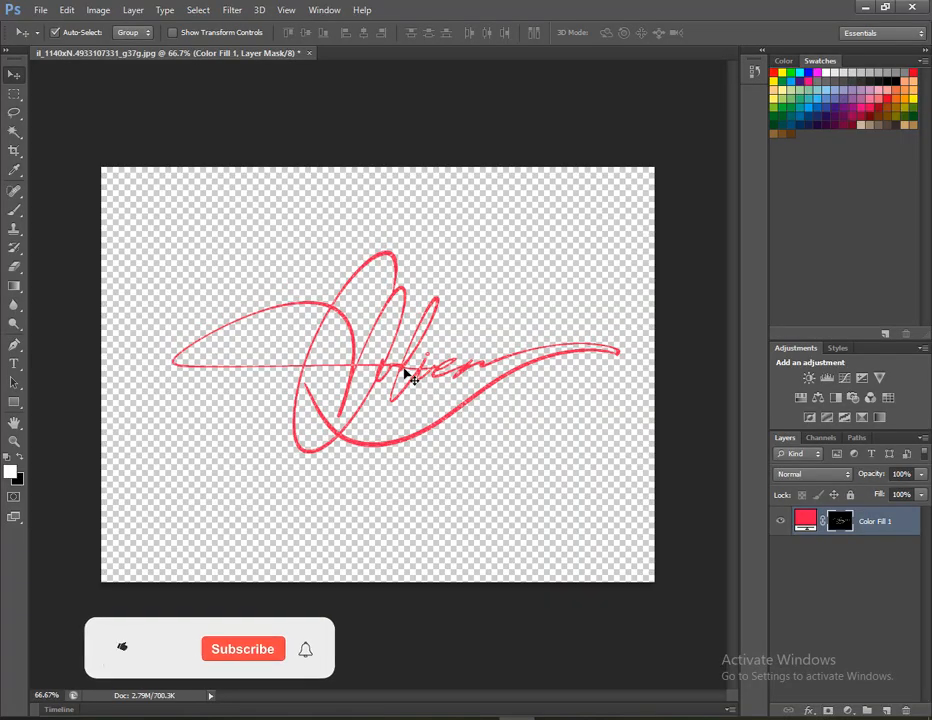
mouse_move(360, 366)
left_mouse_down()
mouse_move(453, 358)
mouse_move(458, 345)
mouse_move(443, 386)
mouse_move(314, 368)
mouse_move(325, 372)
left_mouse_up()
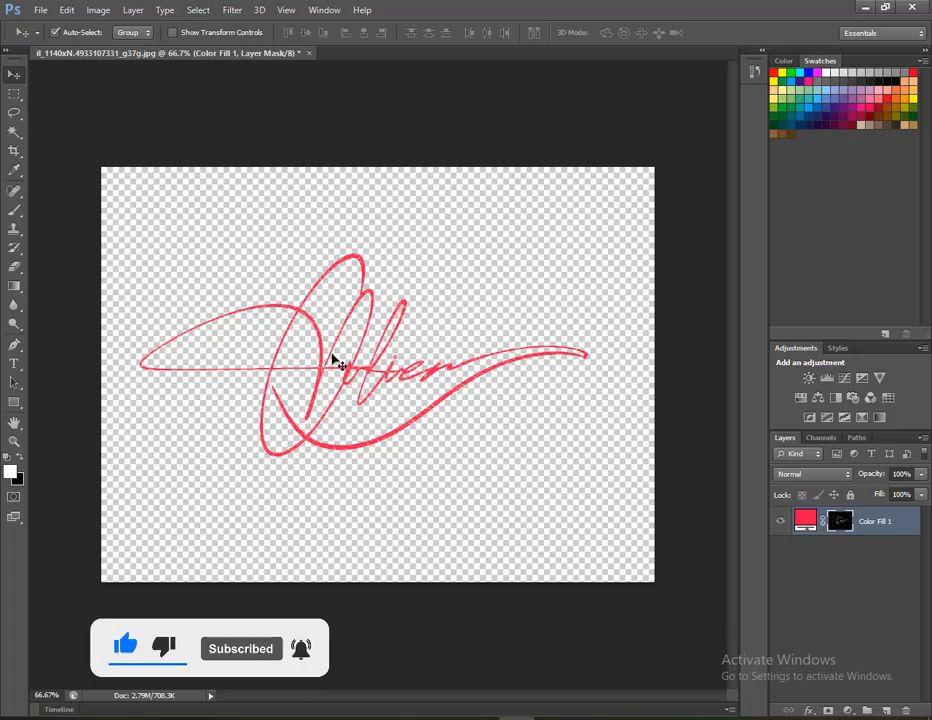
Save a copy of the image to the Desktop as Signature-a.png in PNG format, with Smallest / Slow compression and no interlacing.
key("shift+ctrl+s")
left_click(505, 501)
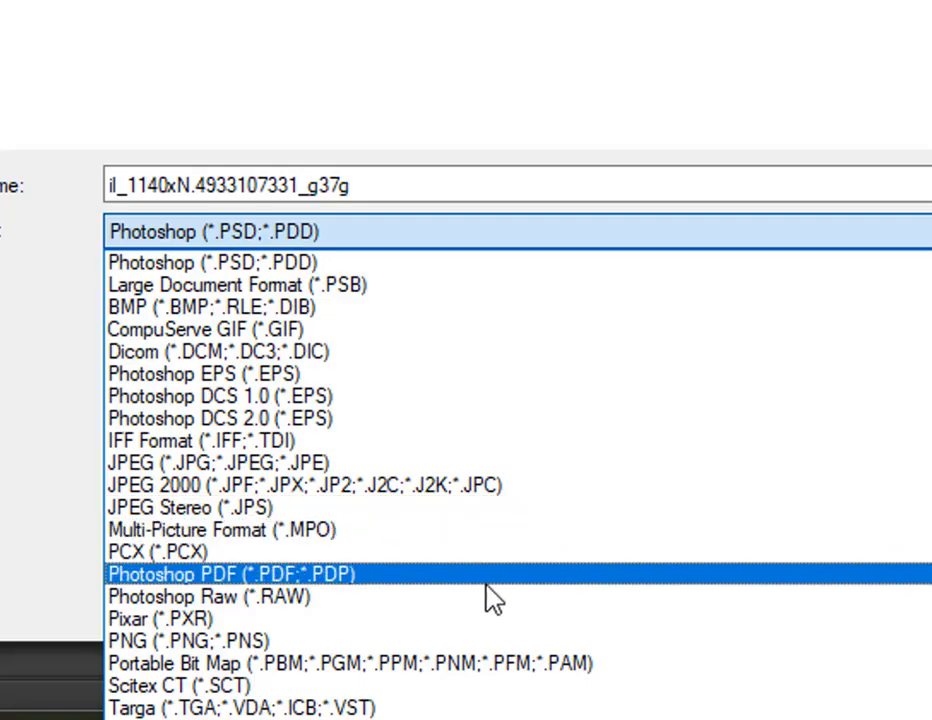
left_click(413, 636)
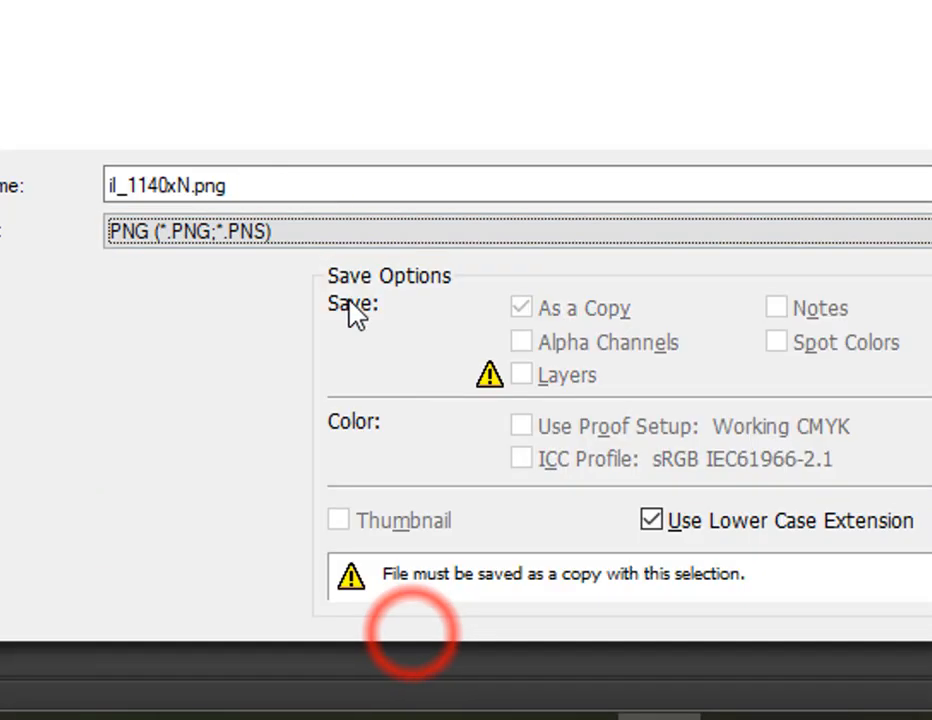
double_click(277, 185)
type("si")
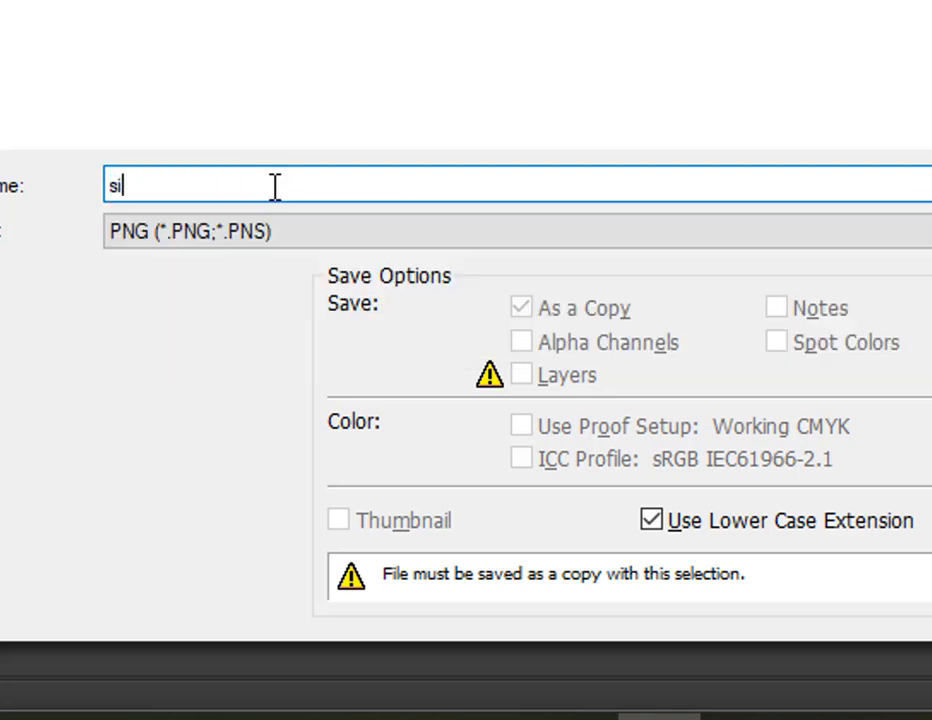
type("gnature-a")
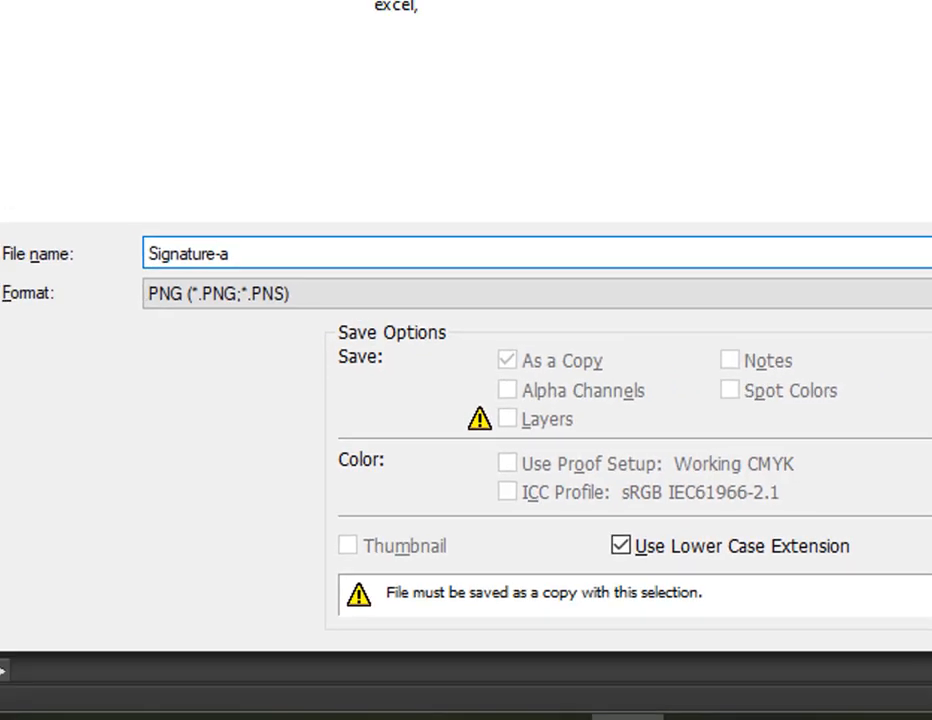
left_click(153, 195)
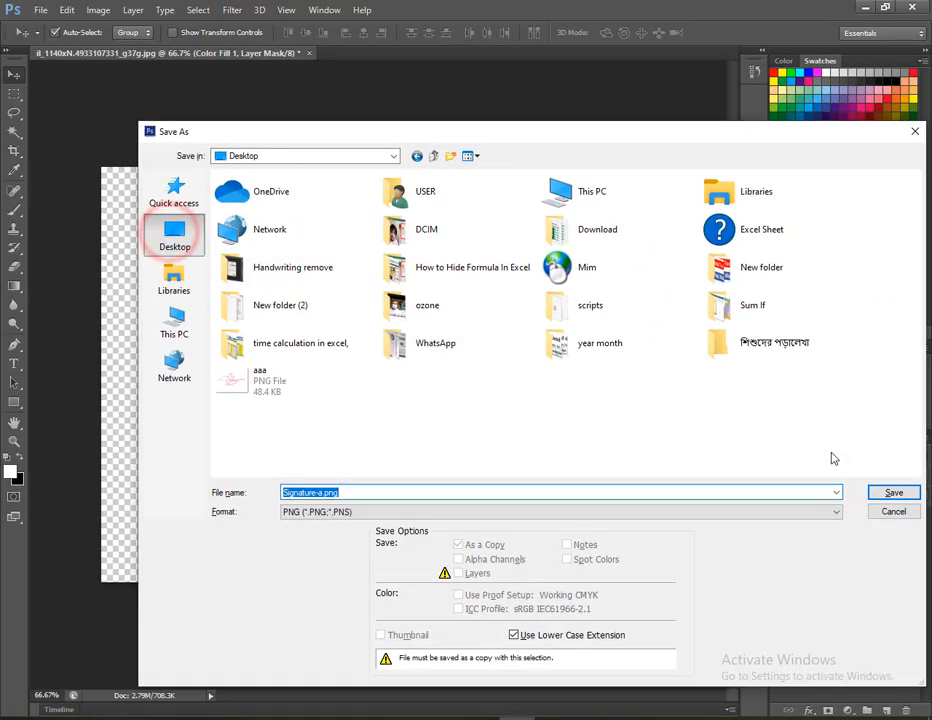
left_click(888, 492)
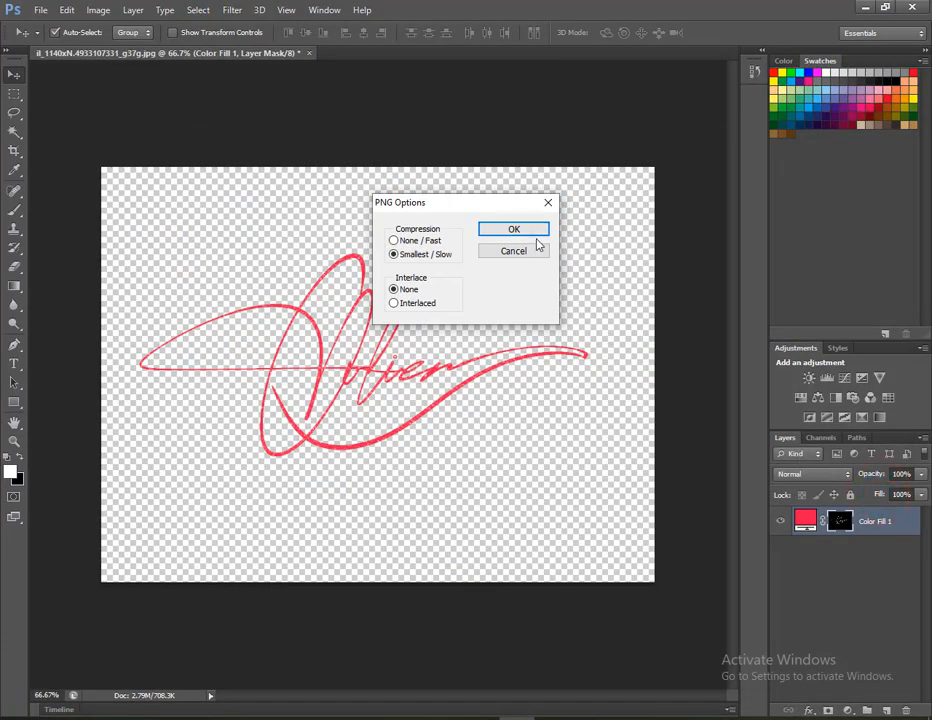
left_click(536, 232)
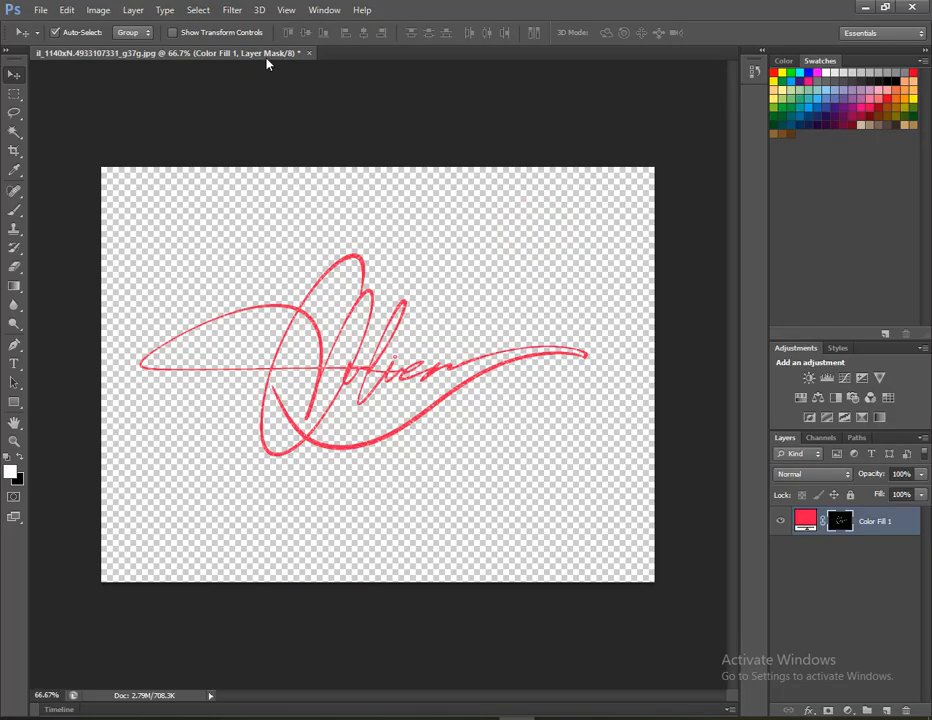
Minimize the open windows, view the exported Signature-a.png from the desktop in the image viewer, and close the viewer.
left_click(864, 8)
left_click(850, 9)
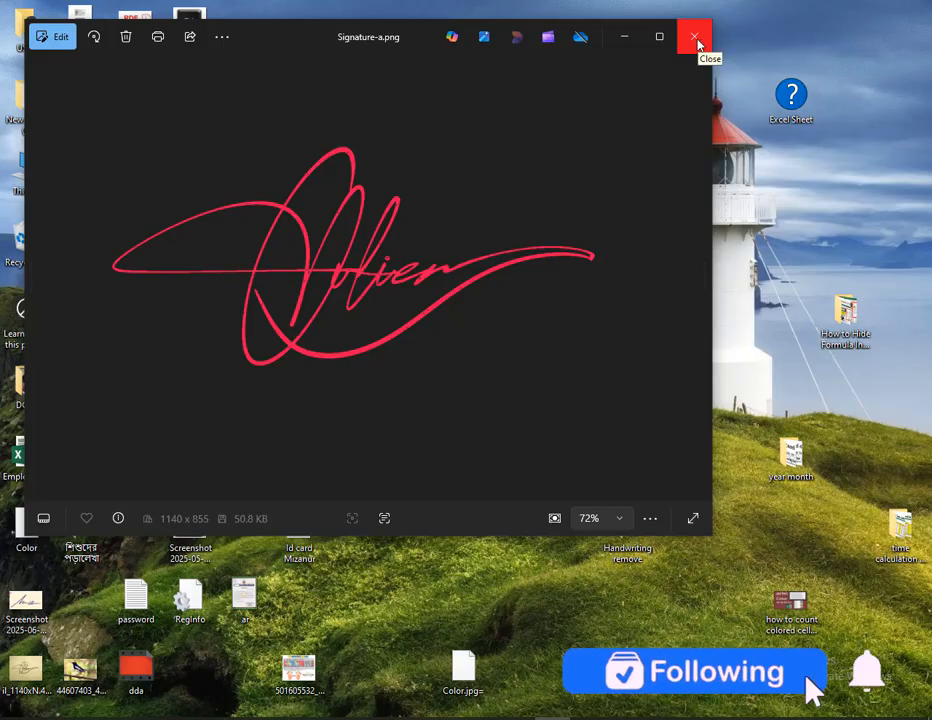
left_click(696, 40)
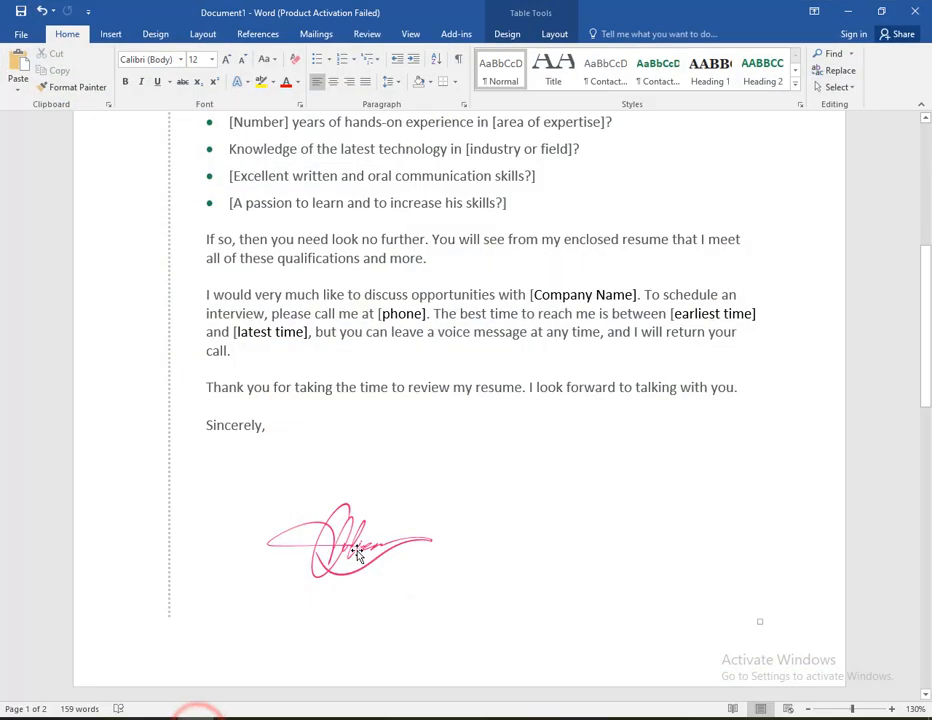
Delete the old signature picture below "Sincerely," in the letter and insert the Signature-a picture from the Desktop in its place.
left_click(356, 549)
key("Delete")
left_click(112, 35)
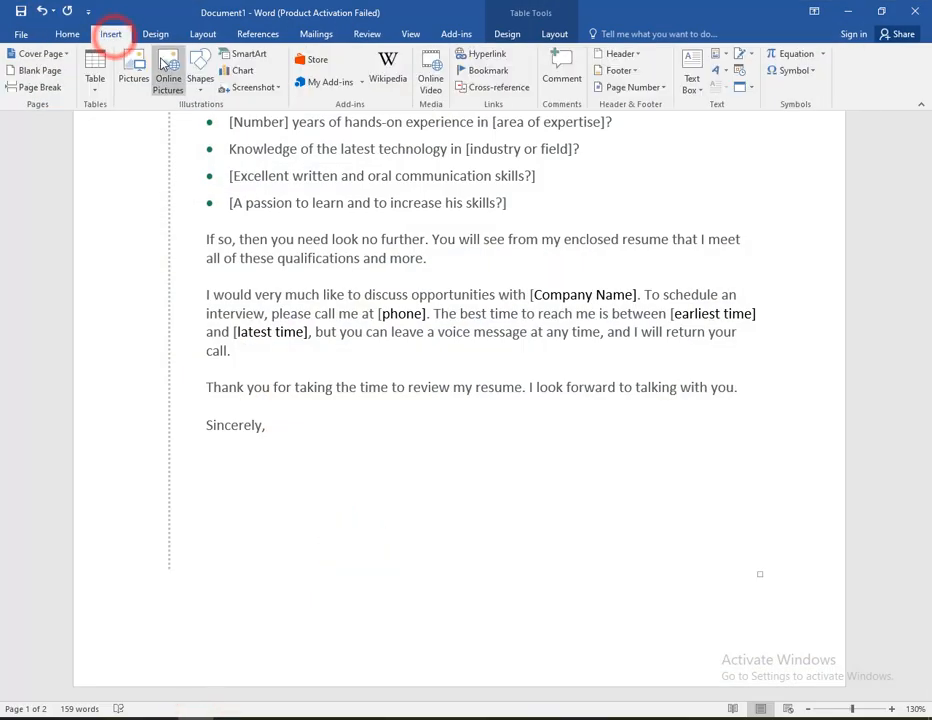
left_click(132, 73)
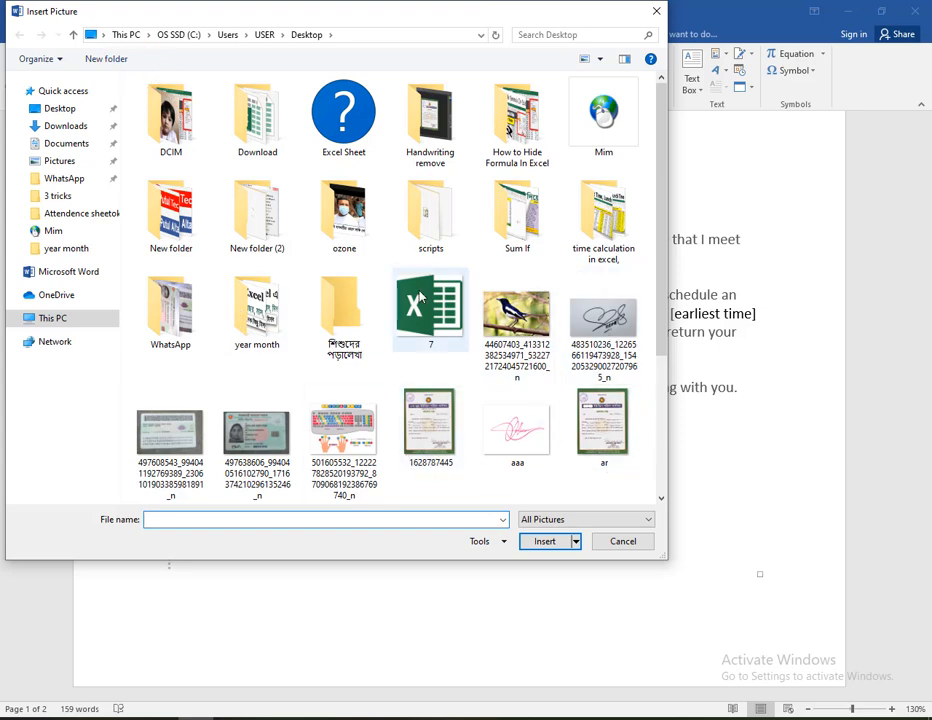
left_click(660, 350)
scroll(651, 470, "down", 3)
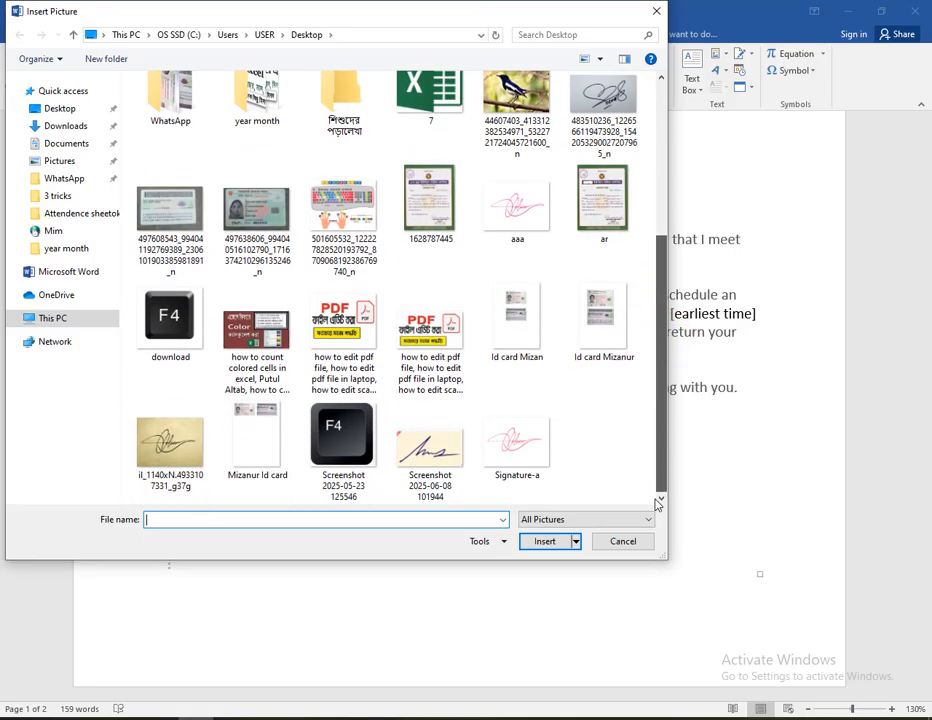
double_click(545, 477)
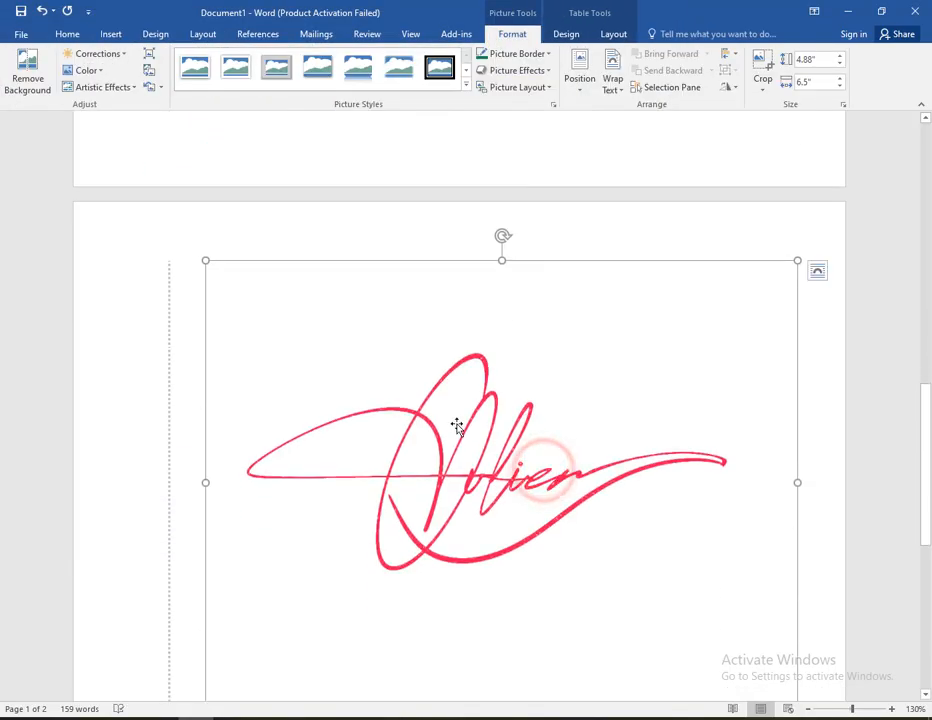
Change the inserted signature picture's text wrapping so that the letter's text flows around it.
right_click(408, 425)
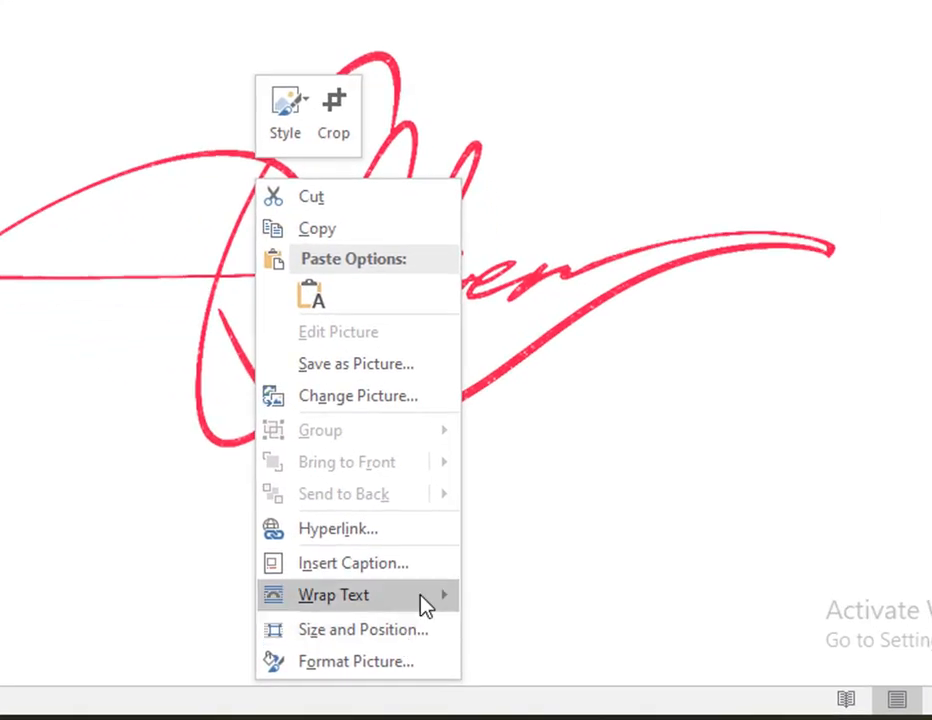
mouse_move(500, 653)
left_click(540, 366)
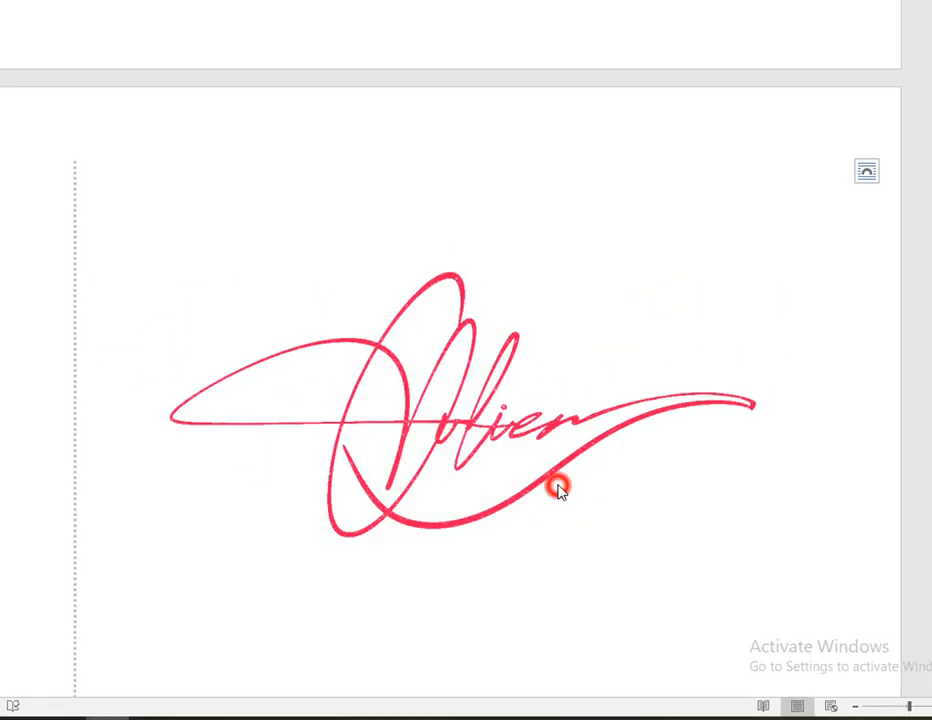
Shrink the signature picture to about 1.37" high by 1.83" wide, place it directly below "Sincerely," and deselect it.
mouse_move(276, 319)
left_mouse_down()
mouse_move(628, 635)
mouse_move(666, 635)
left_mouse_up()
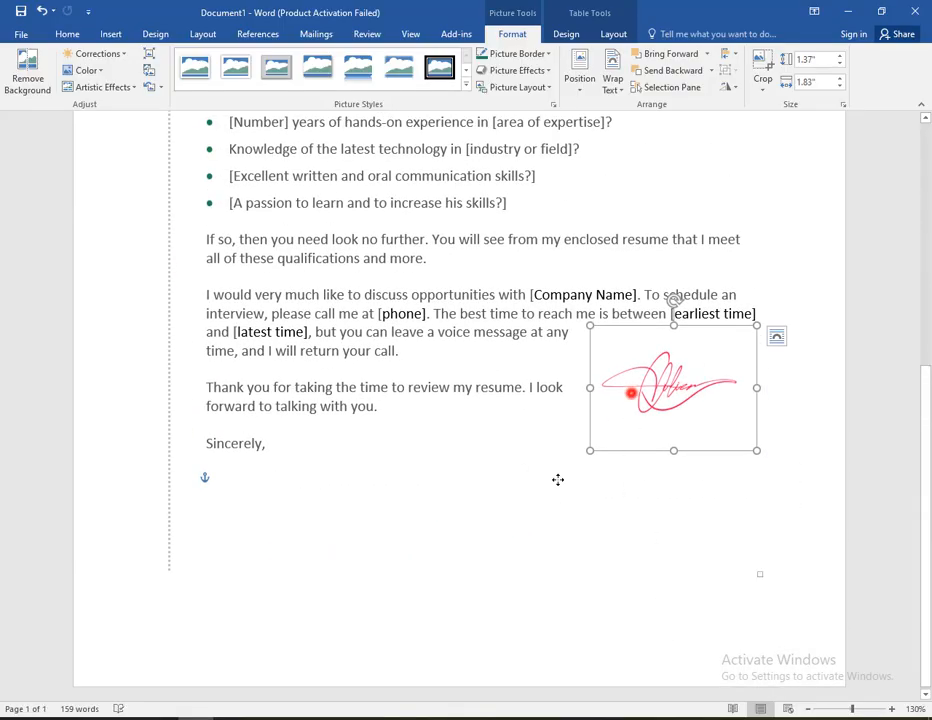
mouse_move(558, 480)
left_mouse_down()
mouse_move(331, 549)
mouse_move(221, 526)
mouse_move(256, 531)
left_mouse_up()
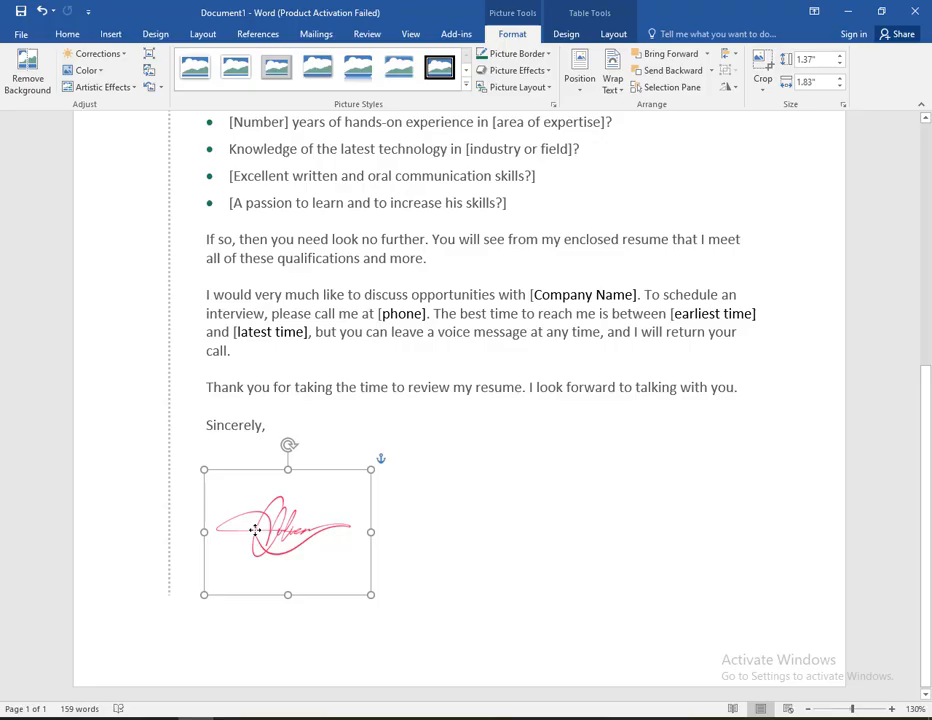
left_click(630, 541)
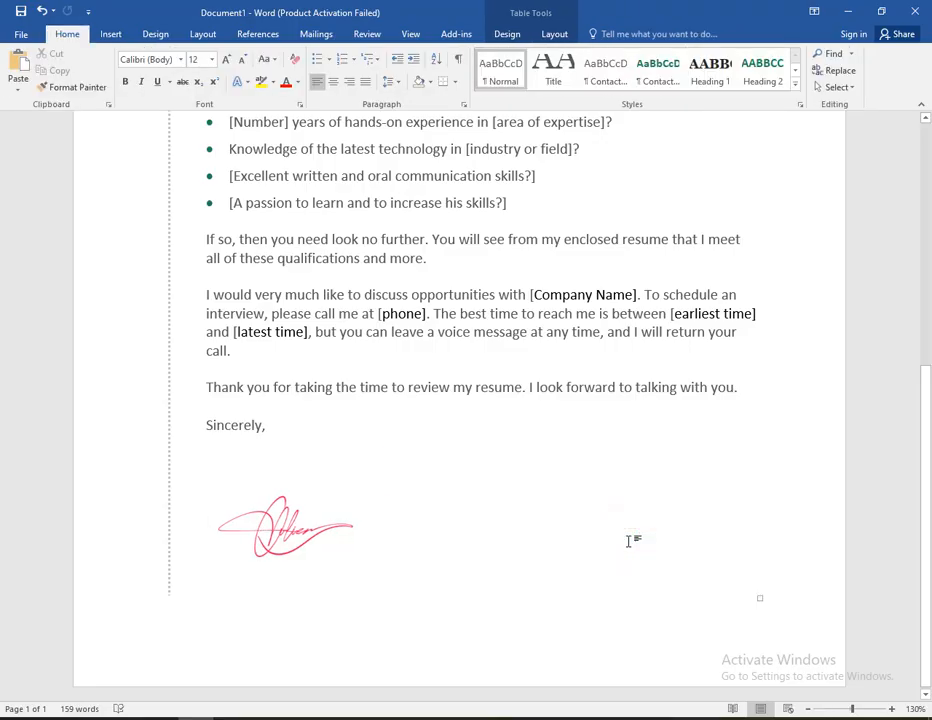